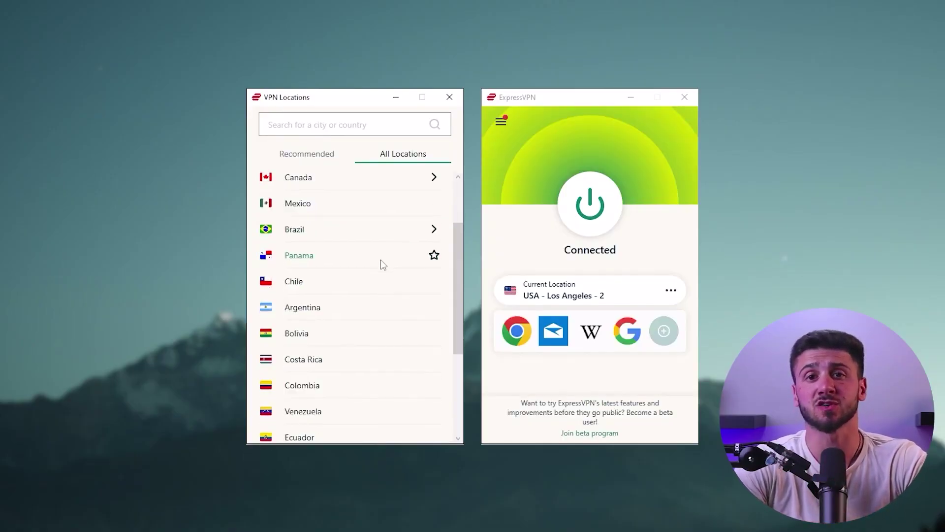
Scroll the All Locations list down through the Americas countries.
scroll(378, 260, "down", 5)
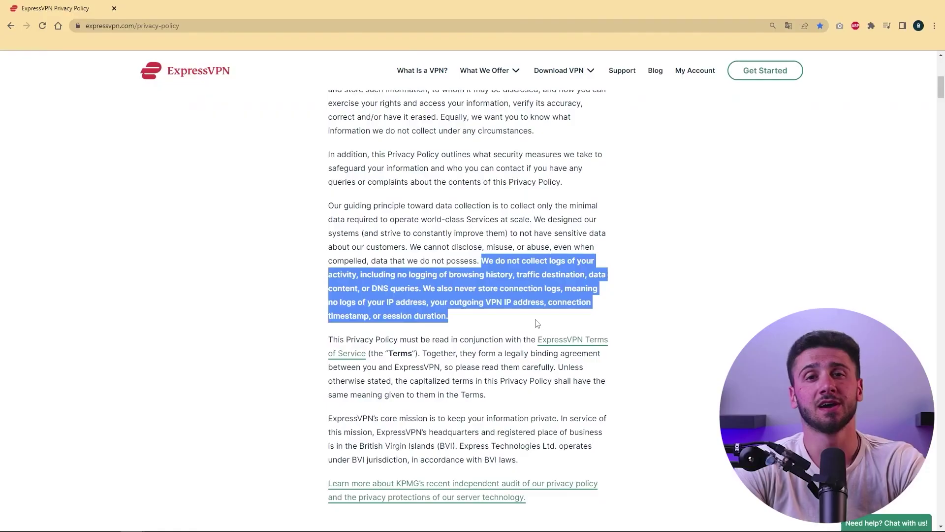
Scroll the privacy policy page down and back up around the no-logs statement.
scroll(587, 231, "down", 1)
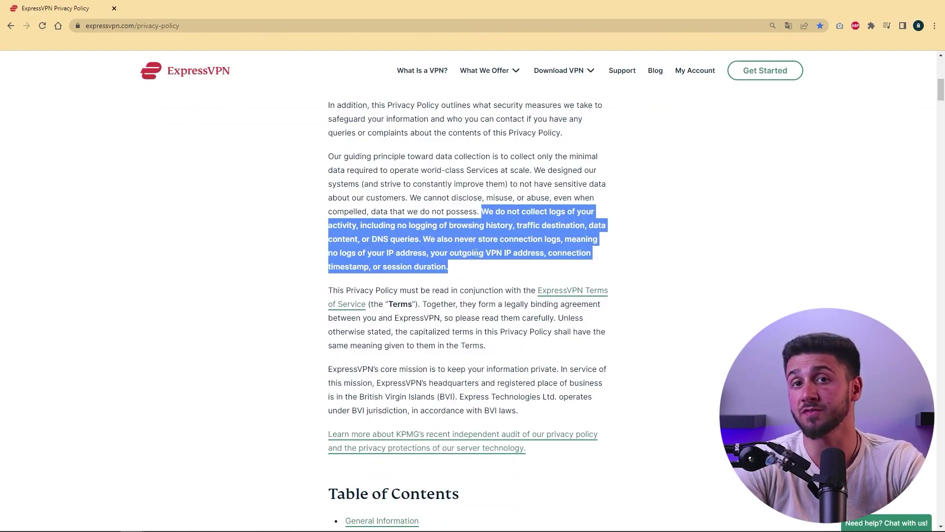
scroll(498, 299, "up", 1)
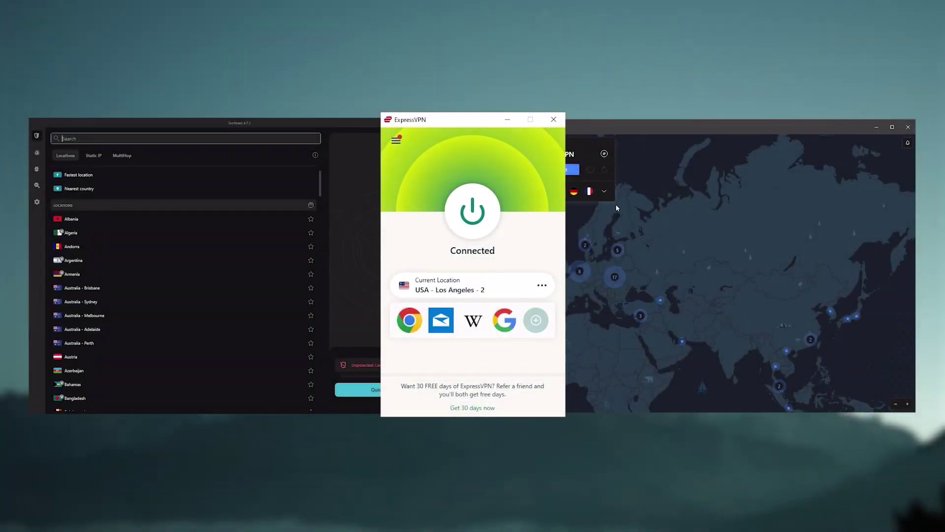
Expand NordVPN's server location list beside the connected ExpressVPN window.
scroll(179, 272, "down", 3)
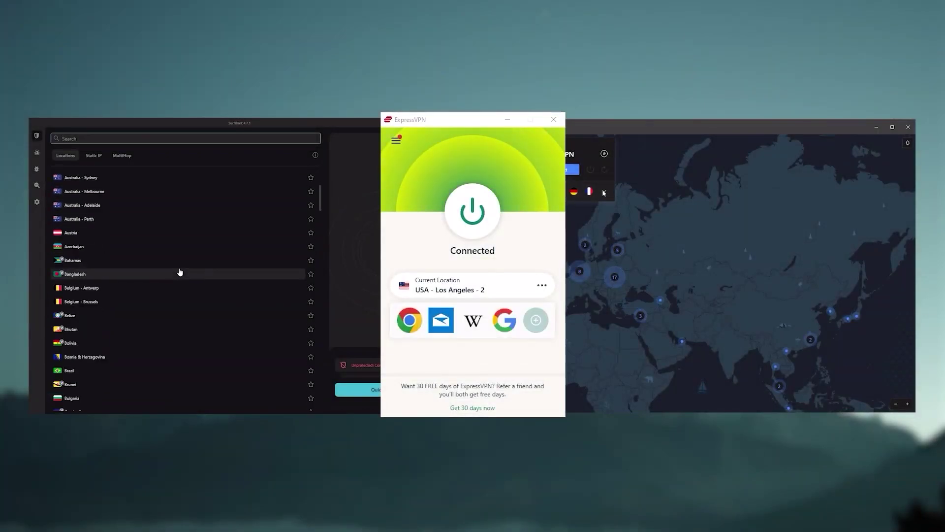
scroll(179, 272, "up", 1)
left_click(604, 192)
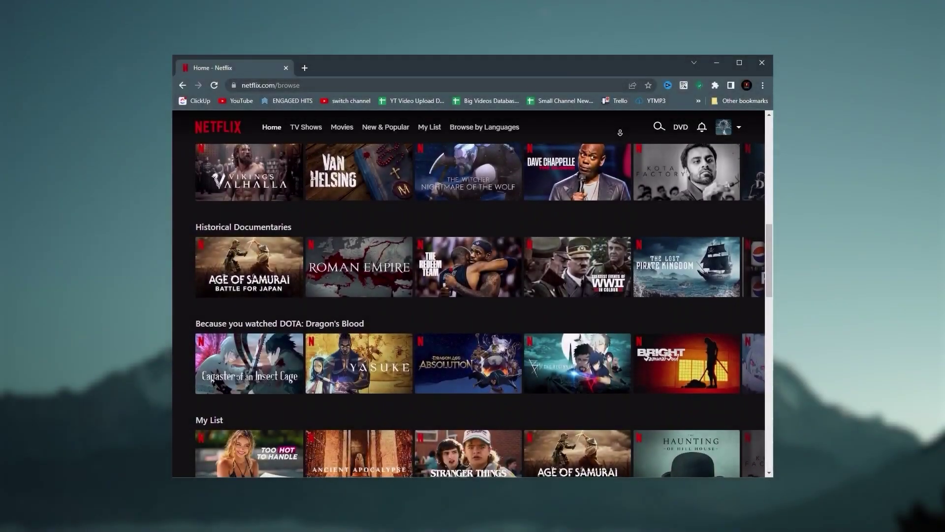
Scroll through the Netflix, Hulu and Prime Video libraries and reopen NordVPN's server list.
scroll(620, 132, "down", 2)
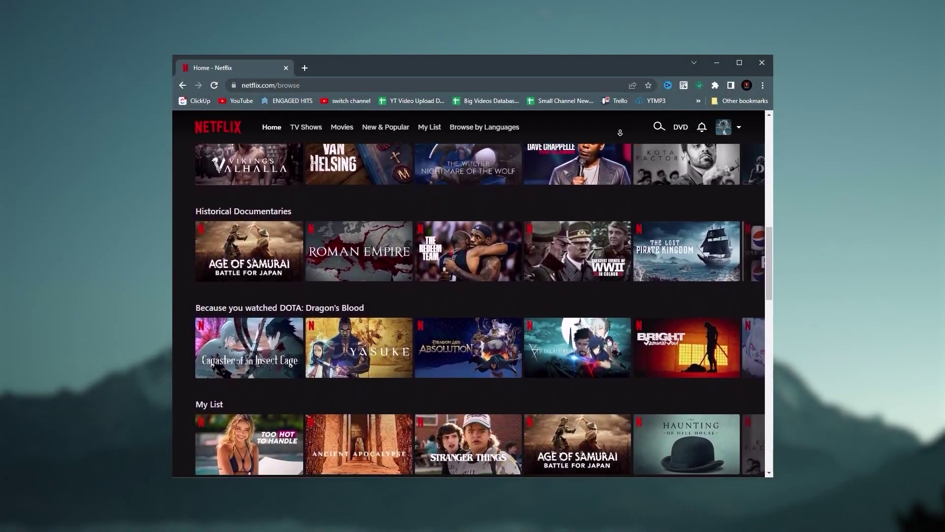
scroll(620, 132, "down", 2)
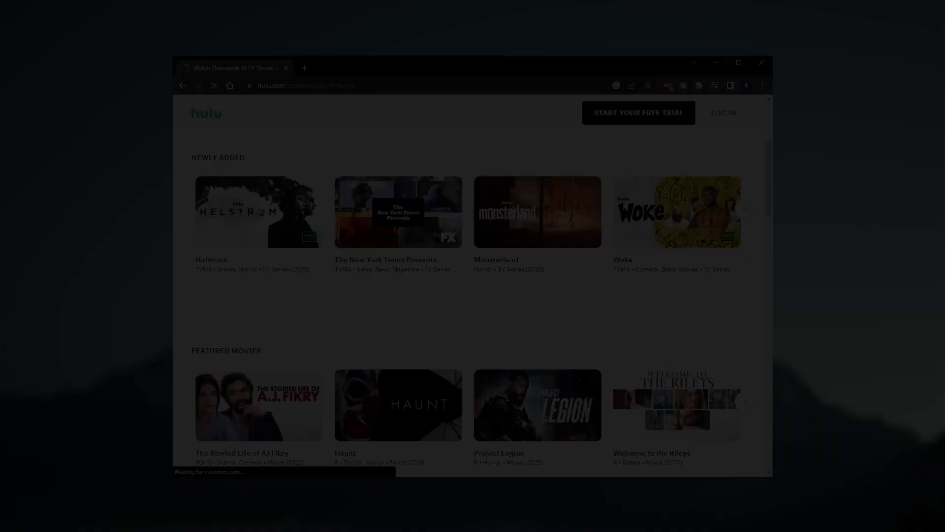
scroll(472, 285, "down", 1)
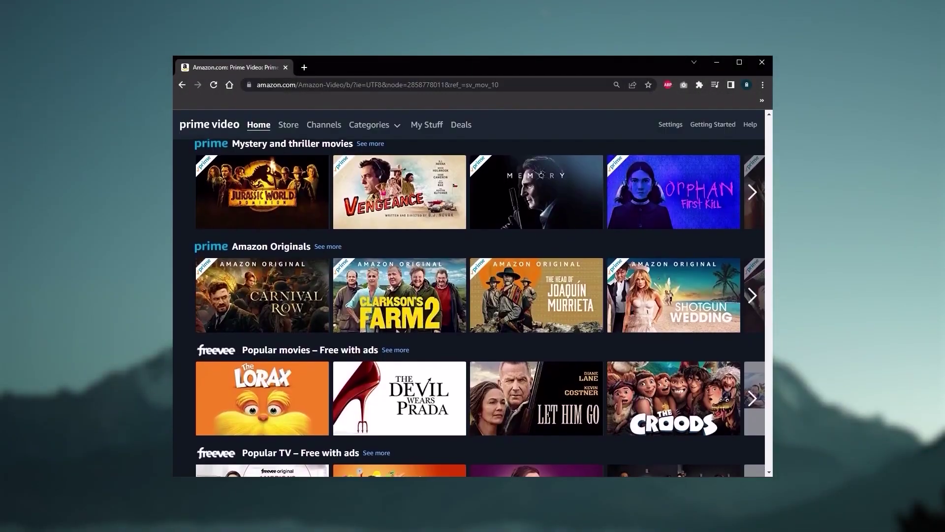
scroll(472, 285, "down", 2)
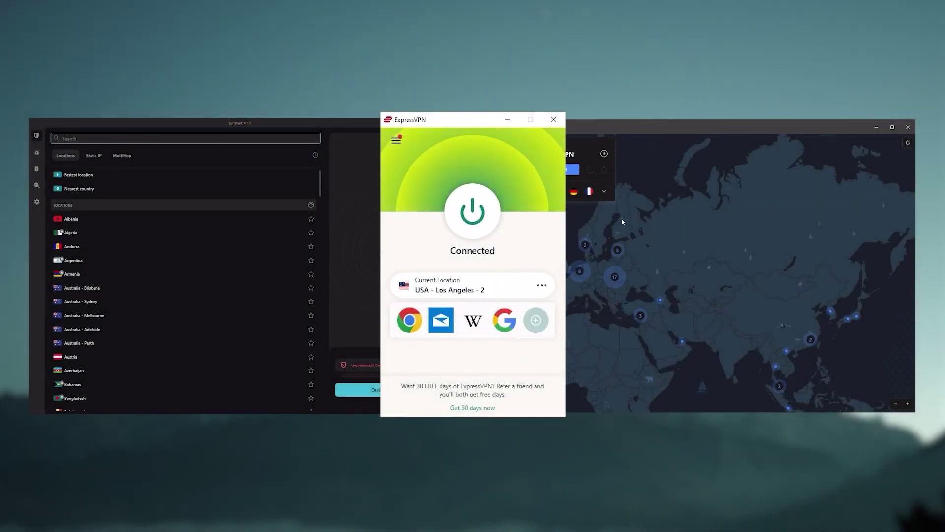
scroll(180, 272, "down", 3)
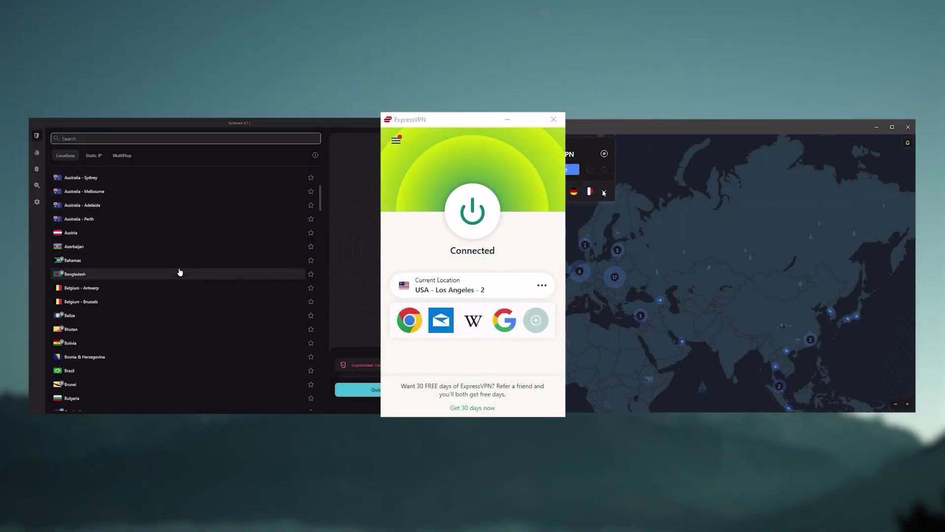
left_click(604, 193)
scroll(177, 264, "up", 2)
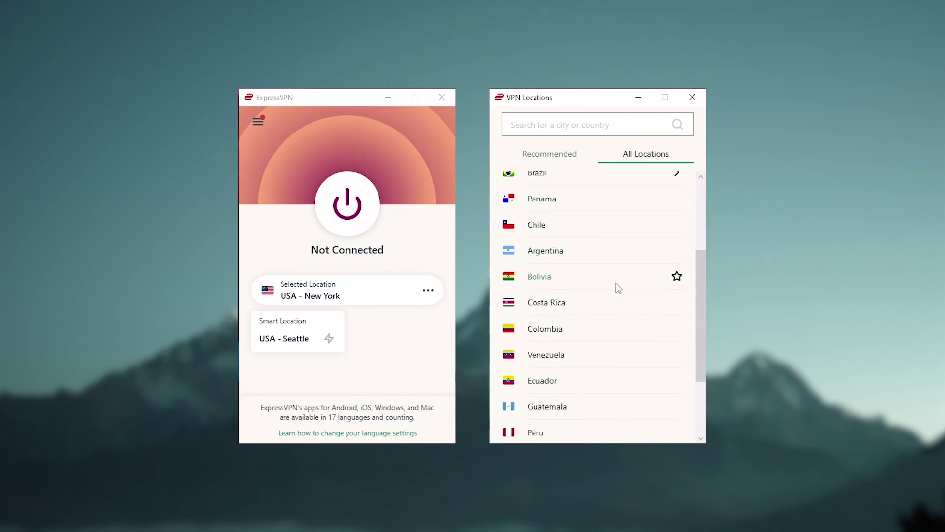
Highlight the no-logs passage through 'confirmed these points' and expand the Americas region.
scroll(616, 283, "up", 3)
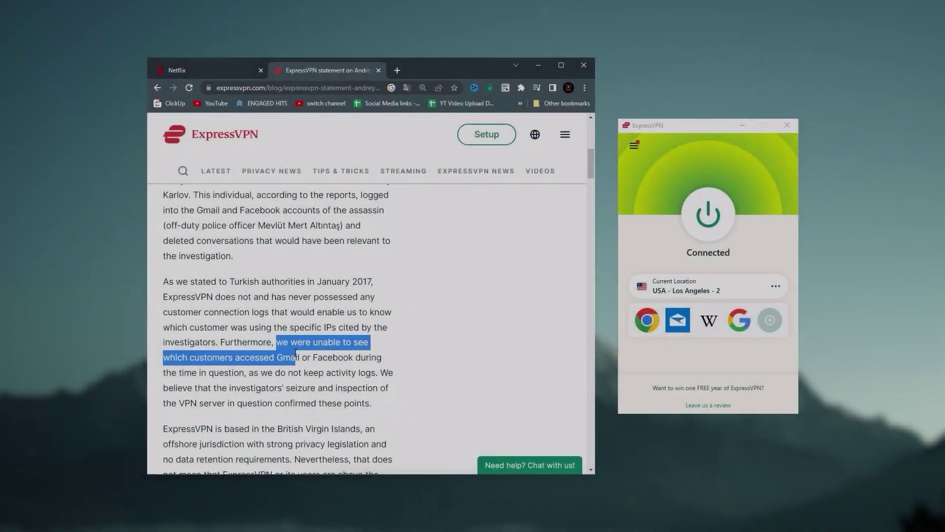
left_click_drag(296, 353, 372, 403)
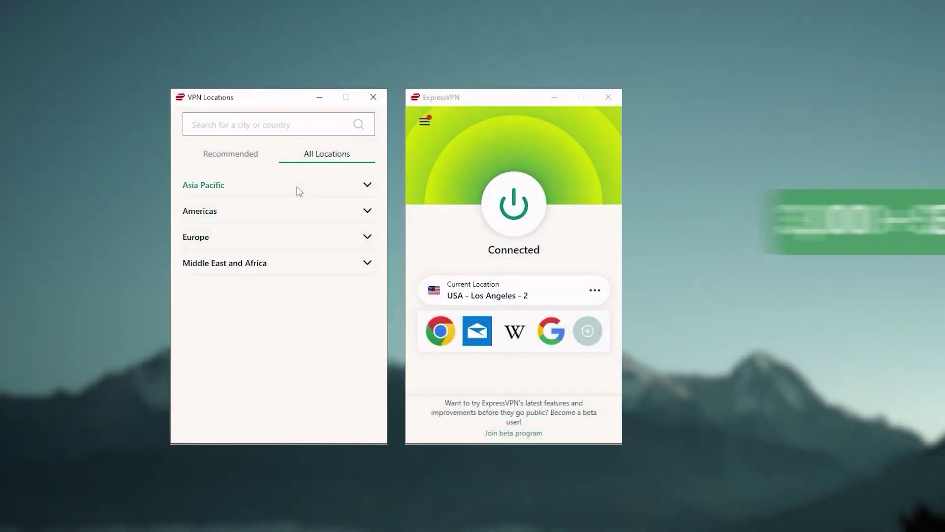
left_click(290, 211)
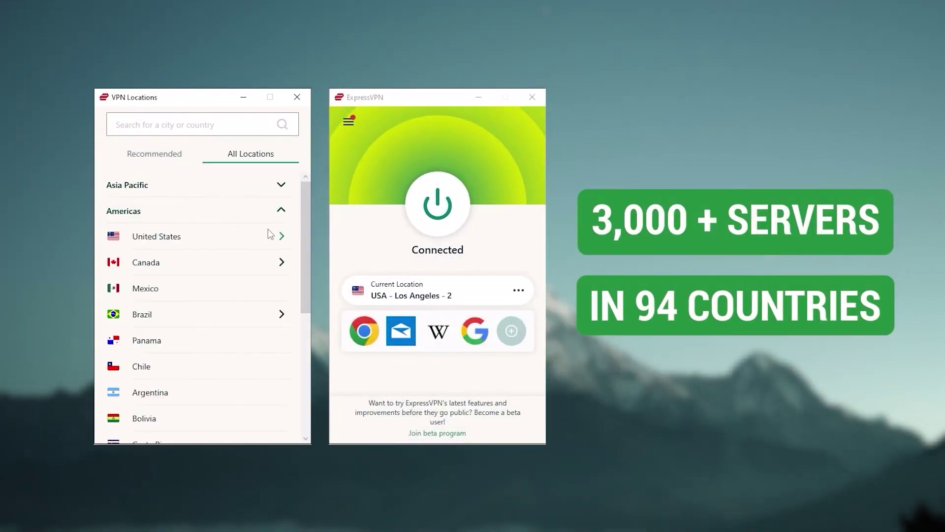
scroll(232, 263, "down", 5)
scroll(227, 267, "down", 1)
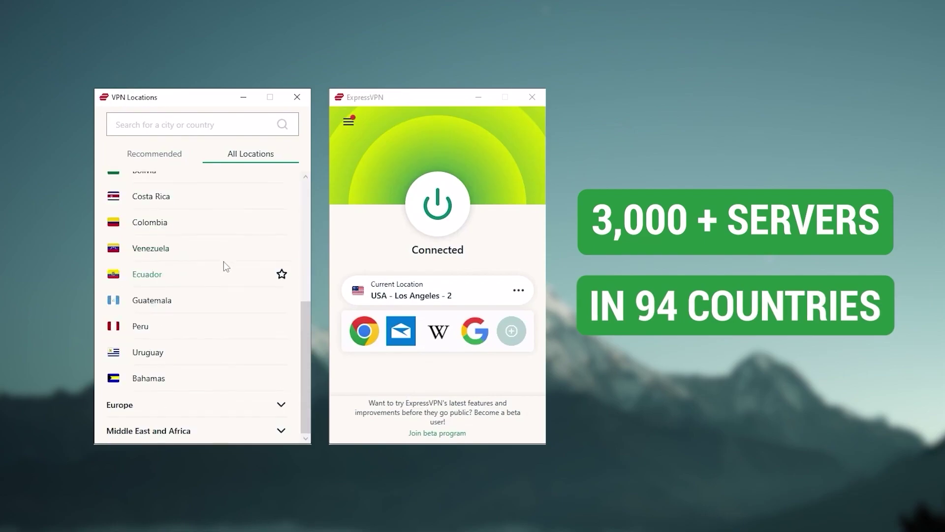
Expand the Europe region and scroll through its countries.
left_click(247, 408)
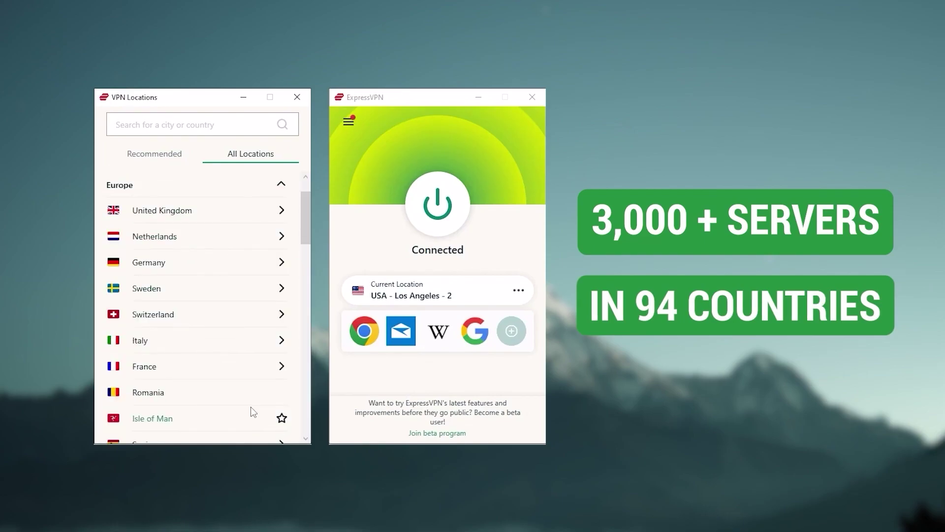
scroll(250, 410, "down", 5)
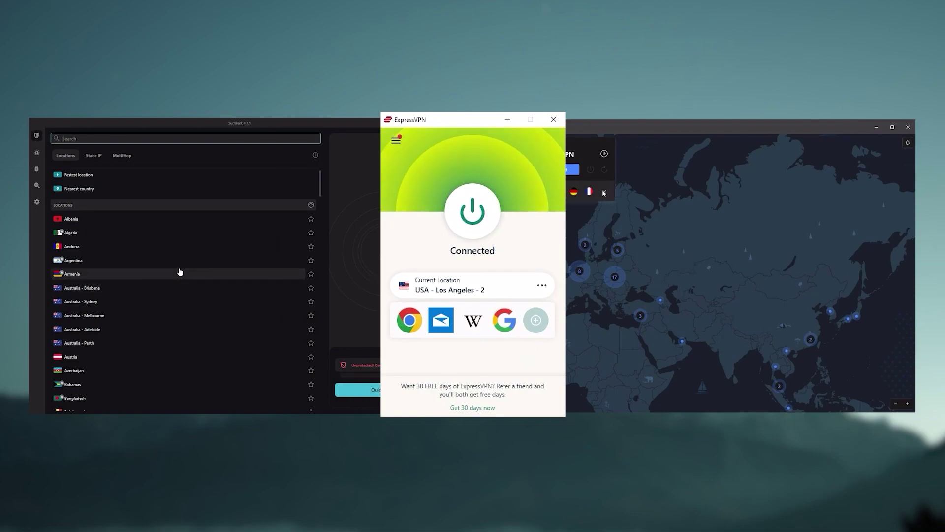
scroll(178, 264, "down", 5)
scroll(177, 260, "up", 4)
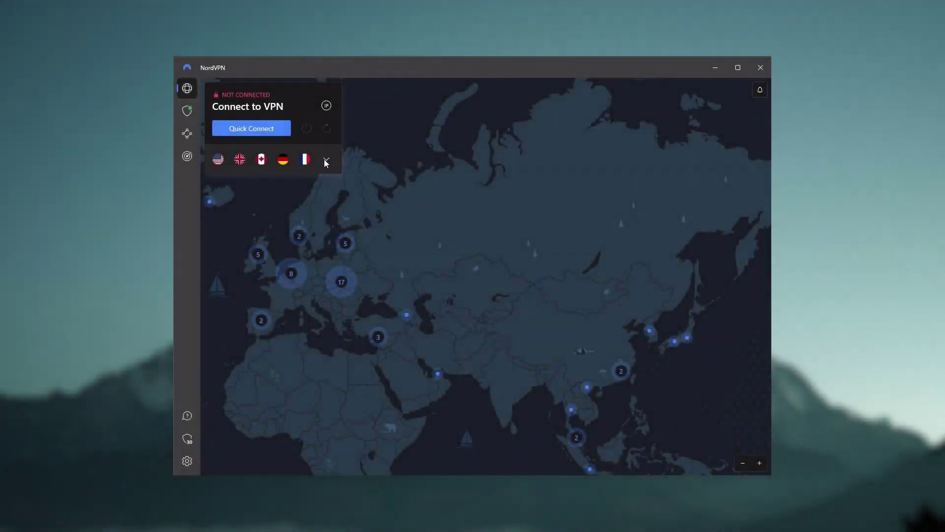
left_click(326, 160)
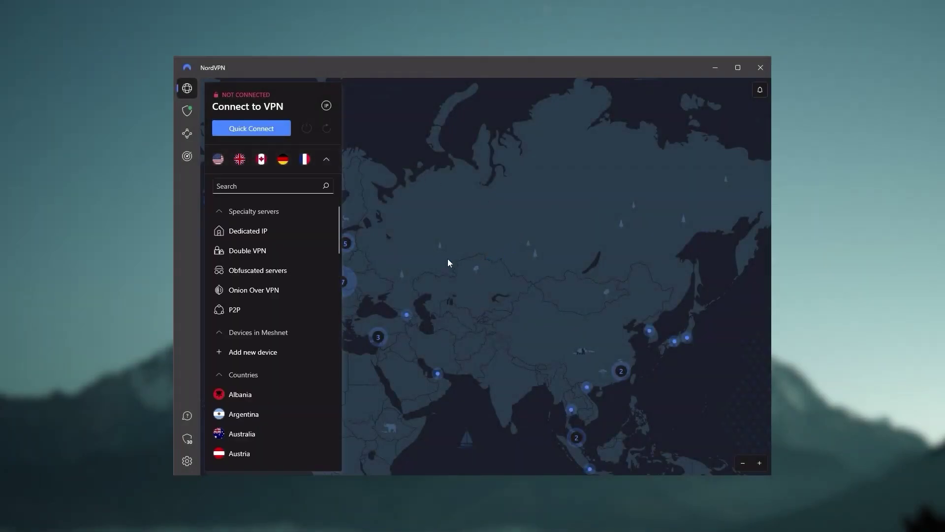
left_click(327, 159)
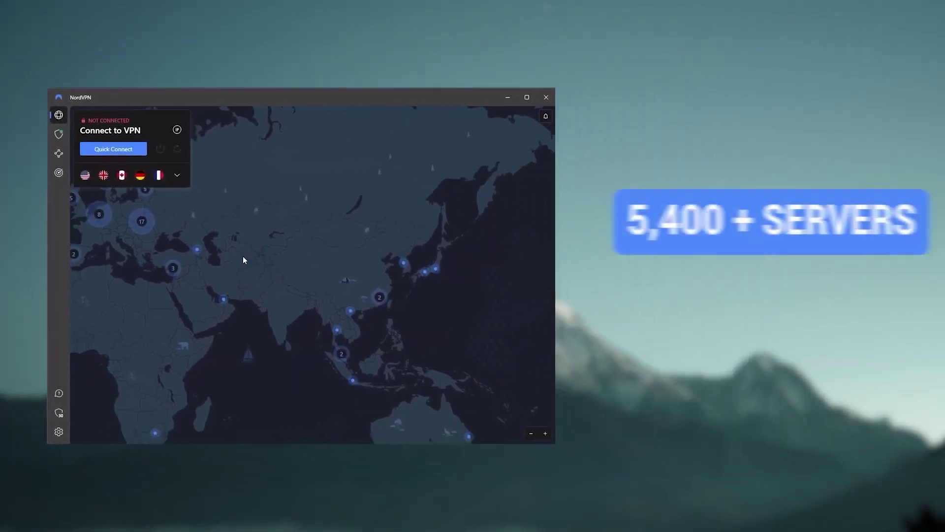
left_click_drag(243, 260, 414, 338)
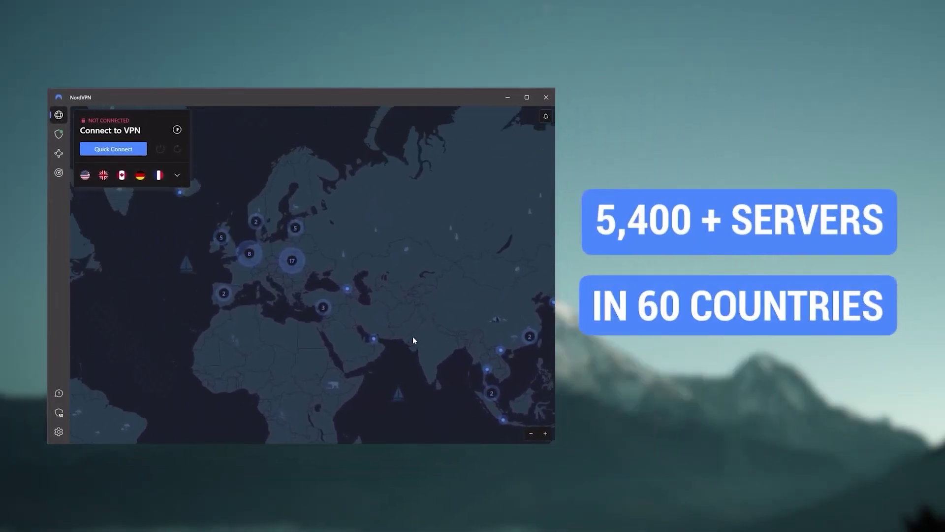
left_click_drag(394, 228, 438, 332)
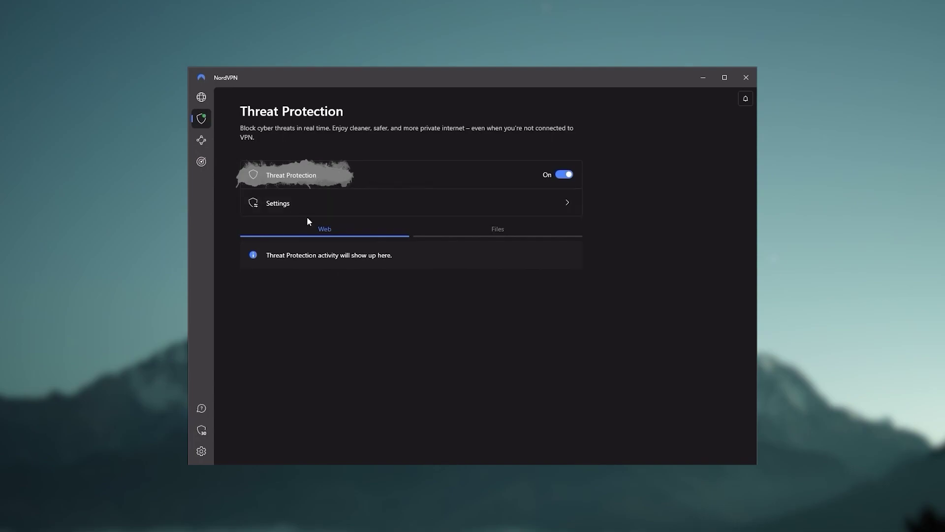
left_click(325, 209)
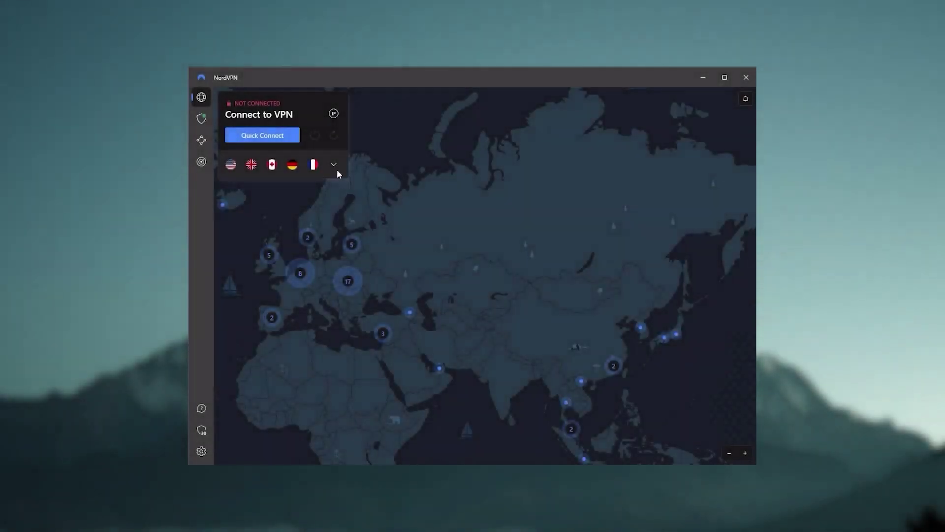
left_click(334, 165)
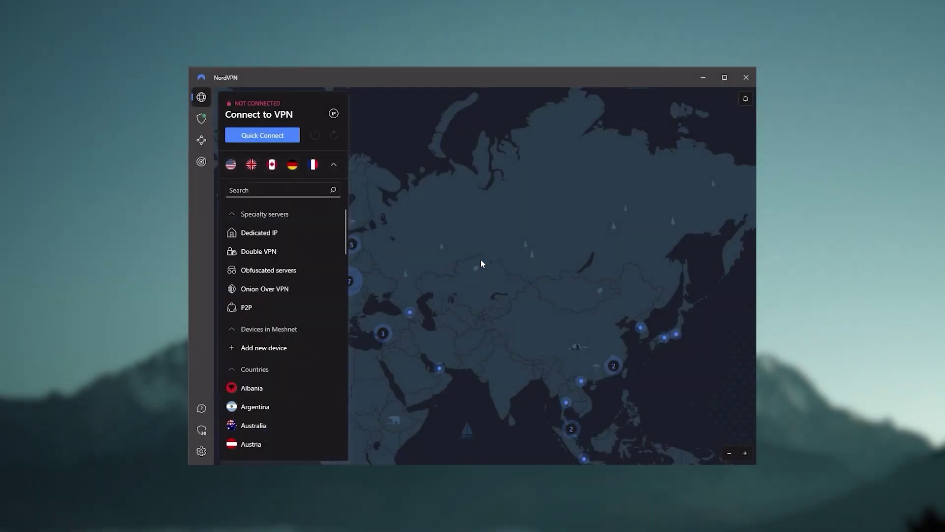
left_click(334, 165)
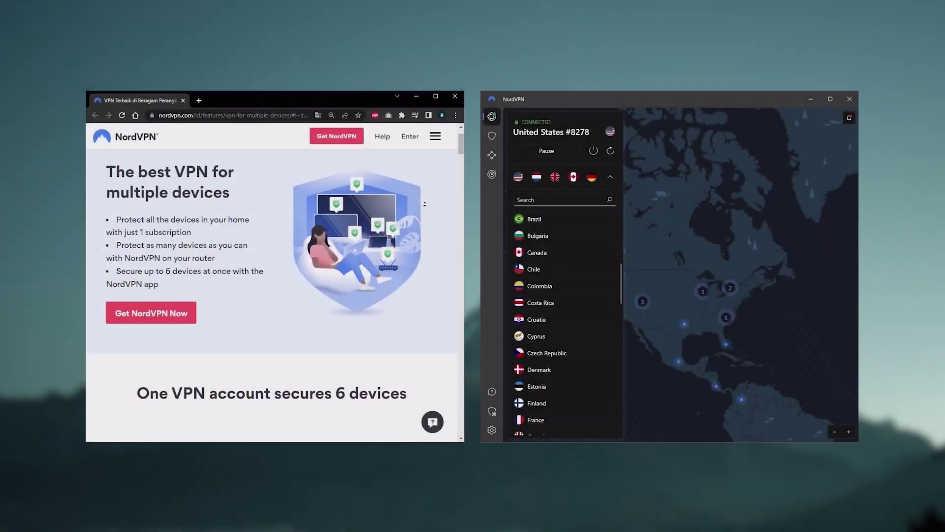
middle_click(424, 204)
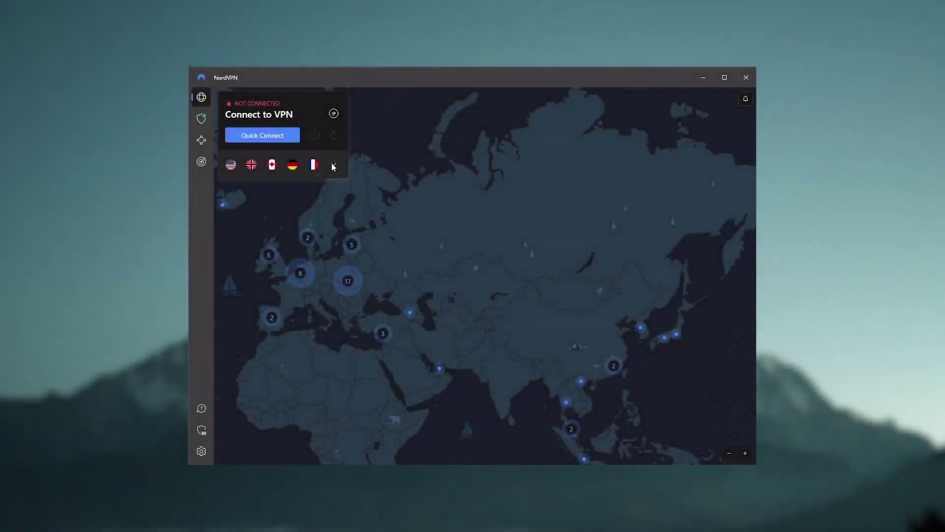
left_click(333, 163)
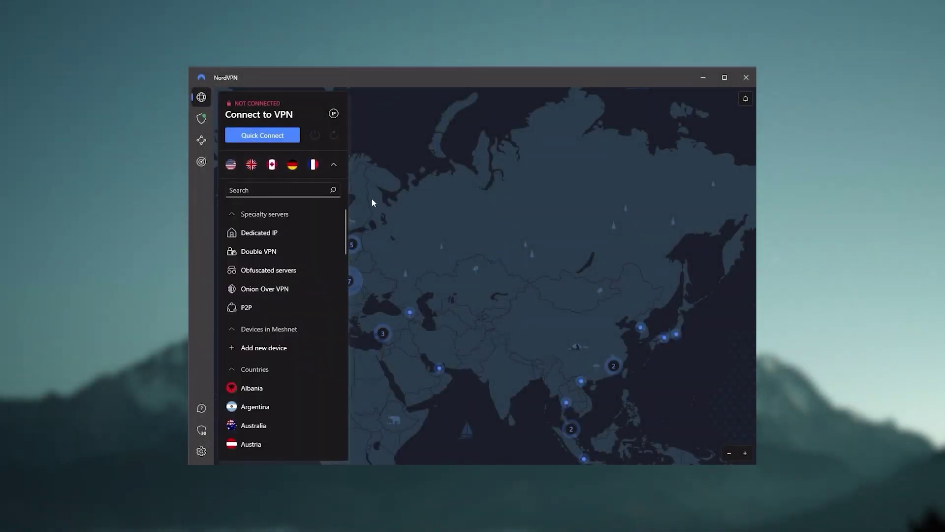
left_click(335, 165)
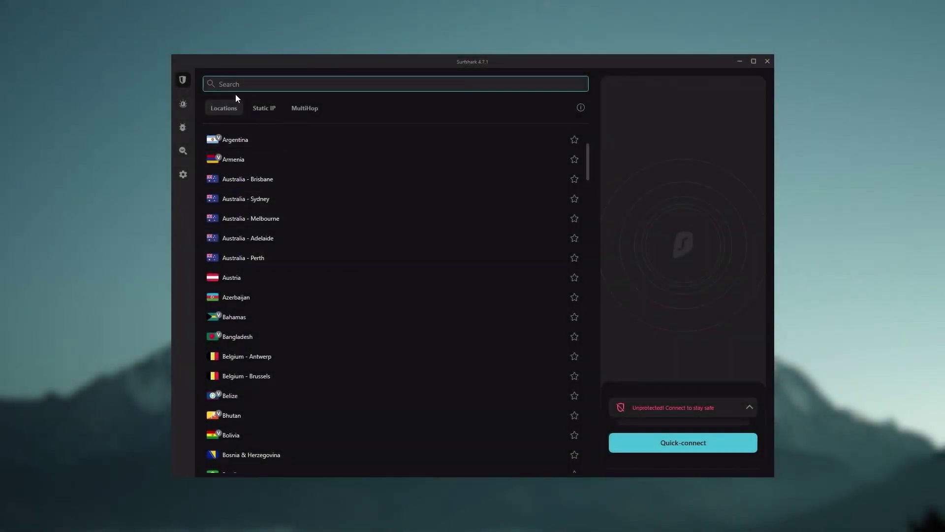
mouse_move(196, 104)
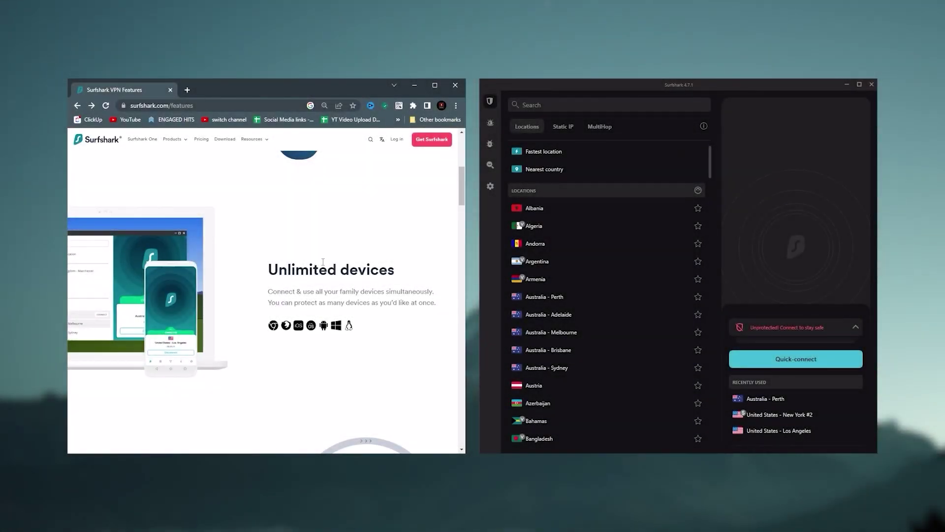
scroll(323, 261, "down", 1)
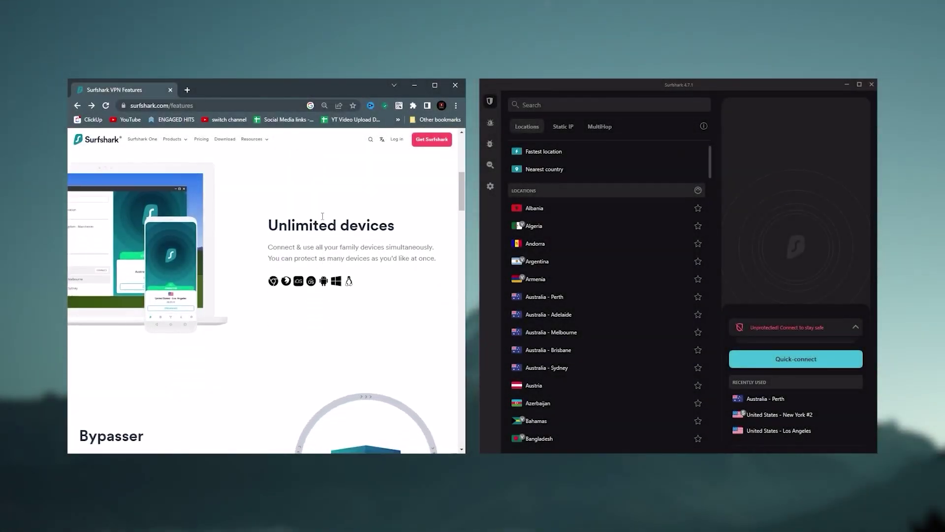
left_click(274, 281)
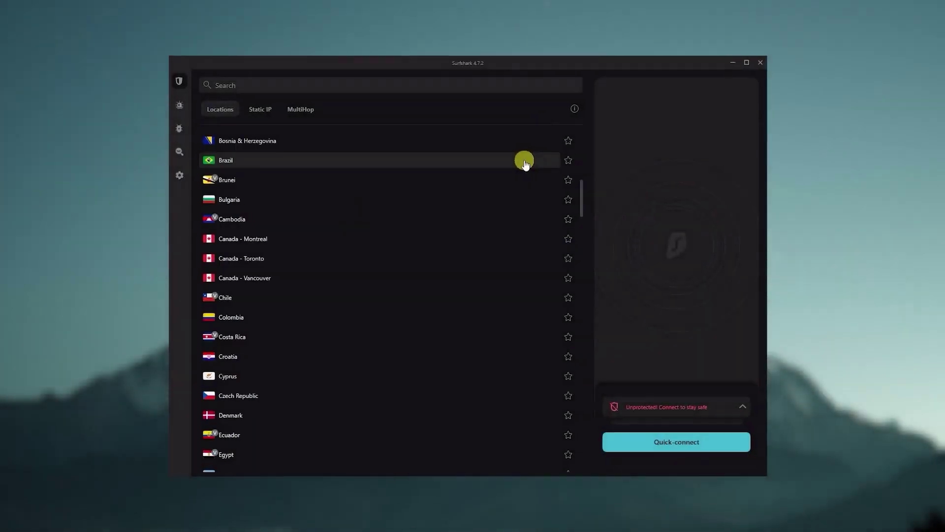
scroll(522, 164, "down", 2)
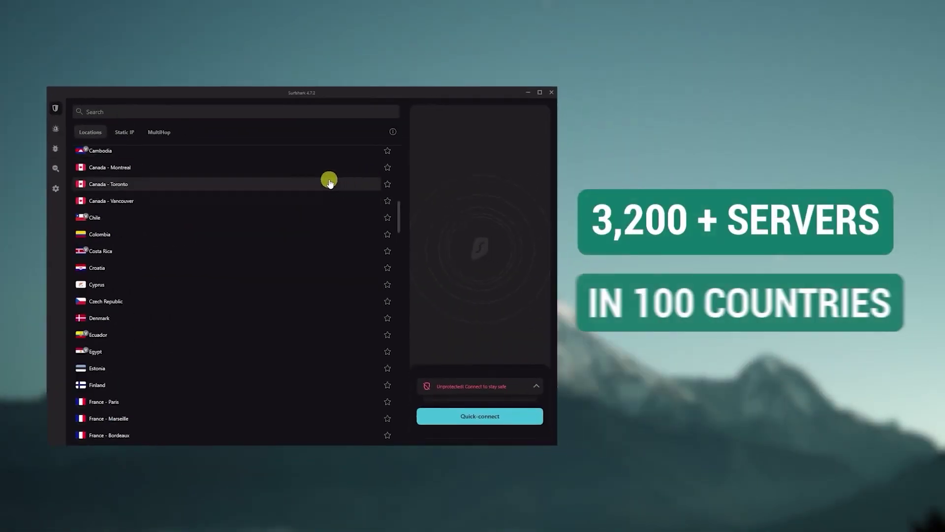
scroll(323, 209, "down", 3)
scroll(179, 218, "down", 10)
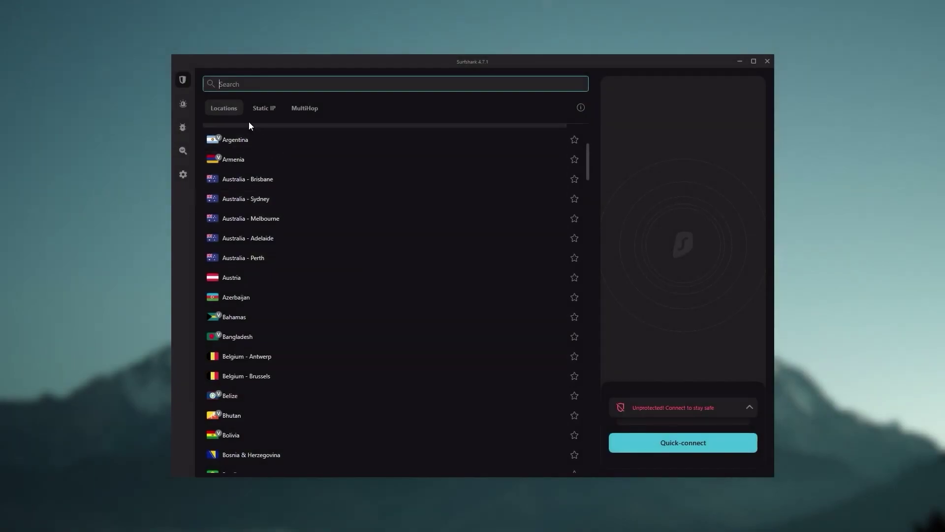
mouse_move(181, 184)
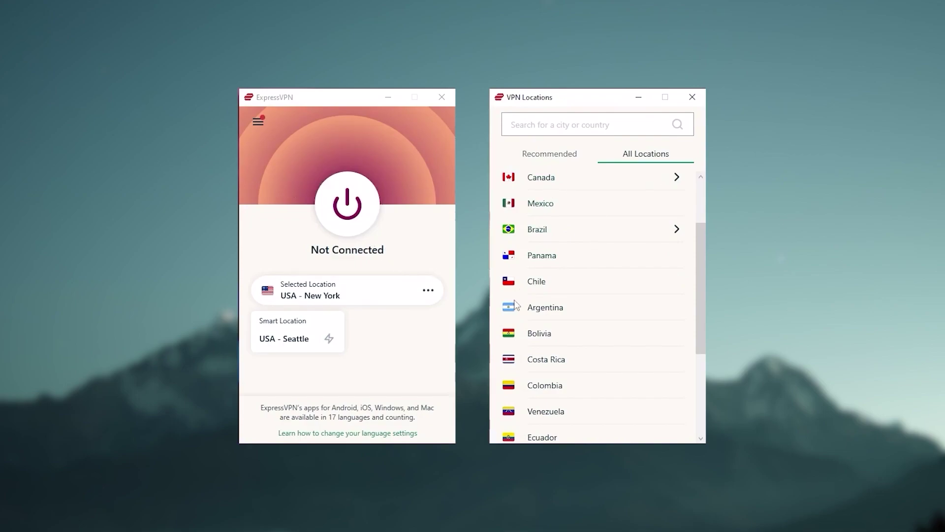
Scroll down All Locations, expand Europe, and scroll into its server locations.
scroll(616, 282, "down", 2)
scroll(616, 283, "up", 4)
scroll(616, 283, "down", 8)
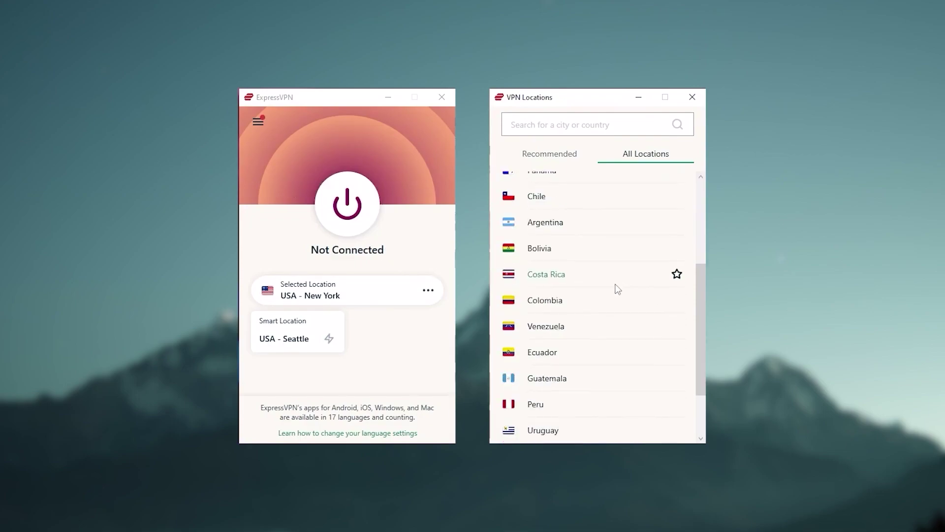
scroll(615, 288, "down", 1)
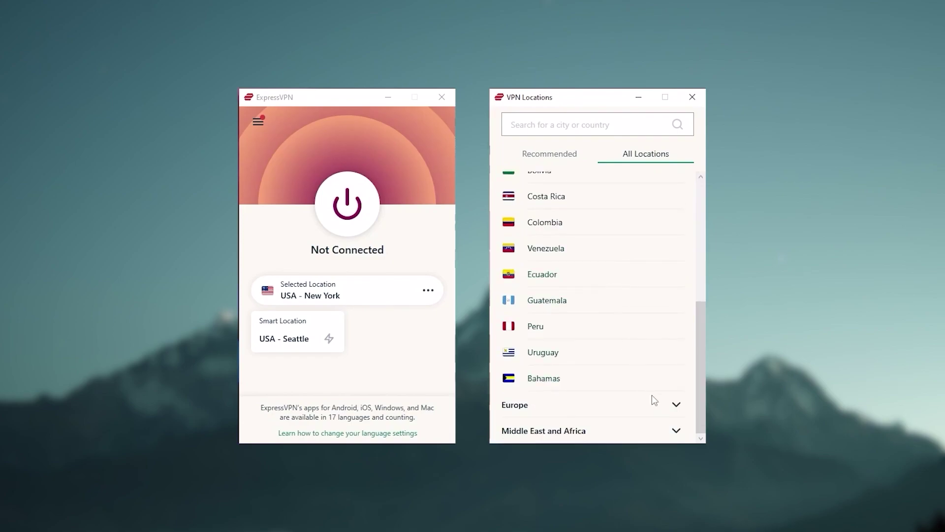
left_click(673, 409)
scroll(607, 292, "down", 4)
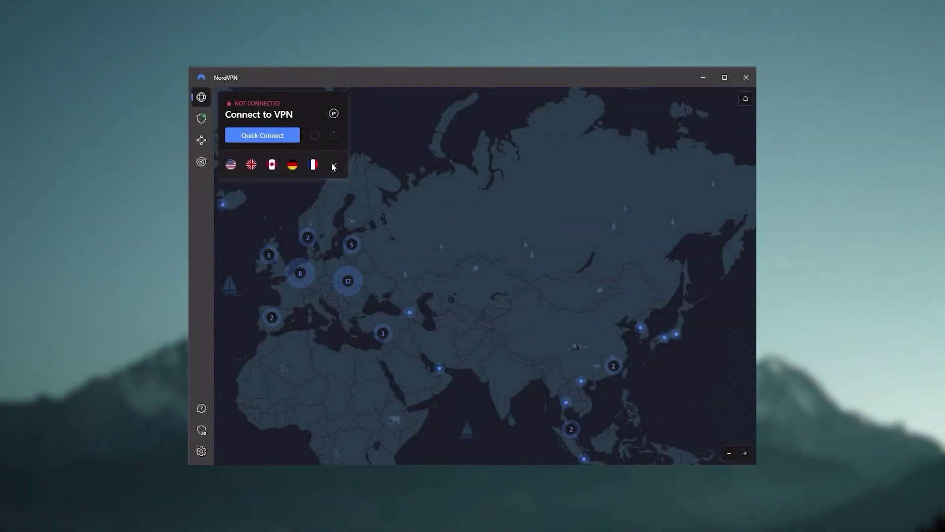
Expand and collapse the server list, then pan the map via Greenland to Japan and Southeast Asia.
left_click(333, 166)
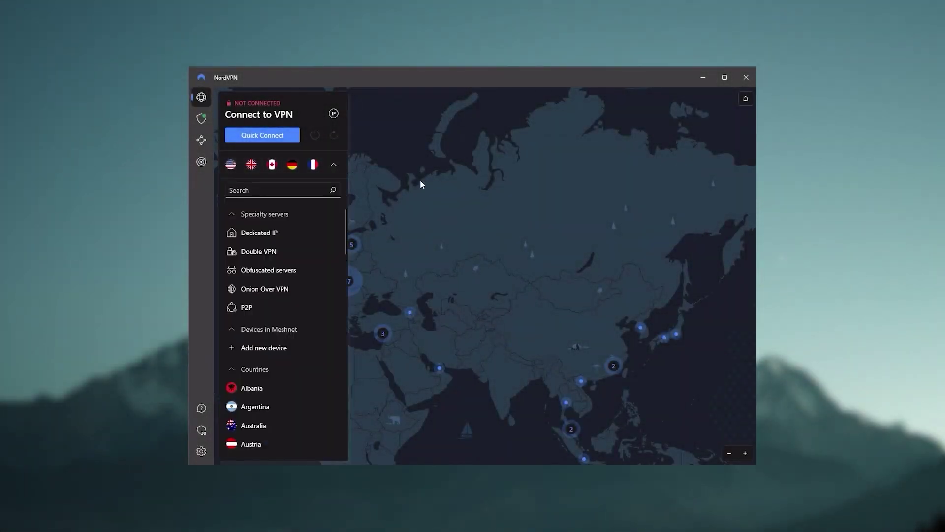
left_click(335, 165)
left_click_drag(488, 324, 598, 344)
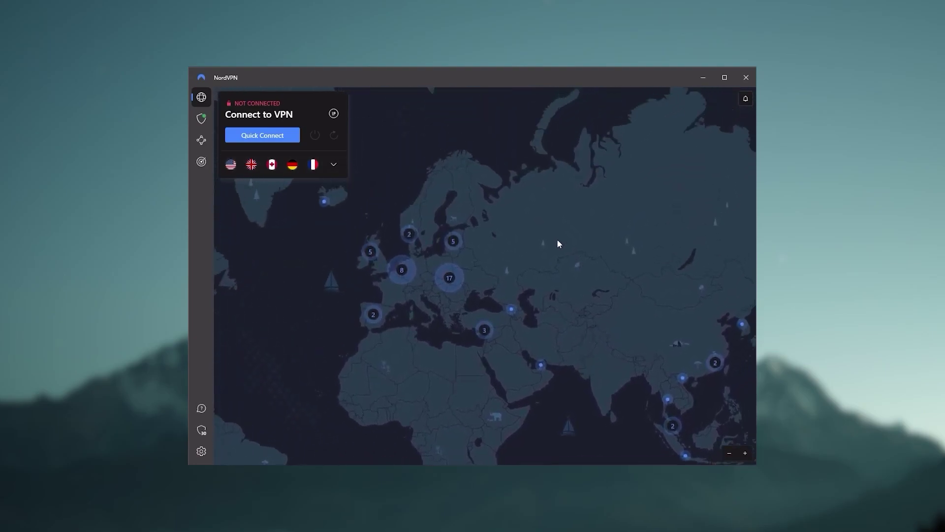
left_click_drag(559, 243, 683, 348)
left_click_drag(351, 259, 392, 257)
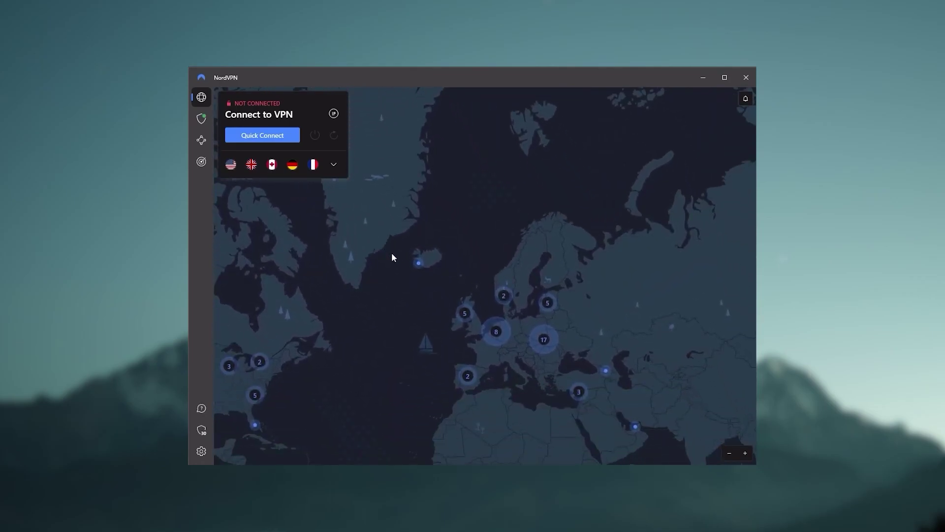
left_click_drag(651, 277, 348, 271)
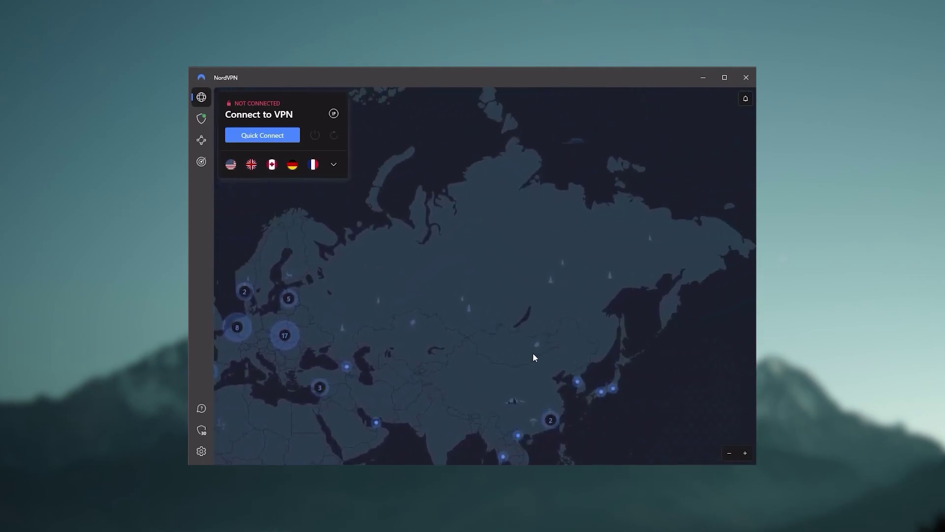
left_click_drag(534, 359, 509, 173)
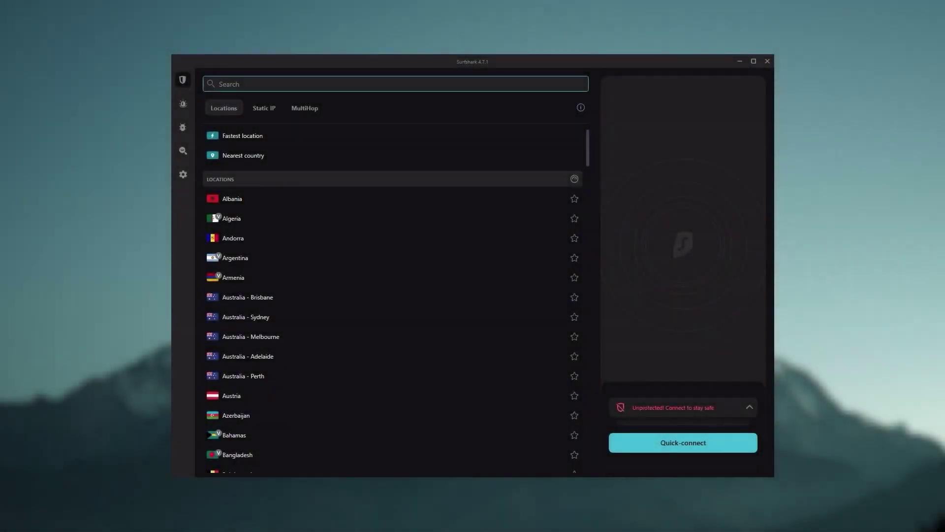
View Surfshark's Alert page, return to Locations, then open the Chrome extension download page.
scroll(386, 274, "down", 3)
scroll(354, 197, "up", 1)
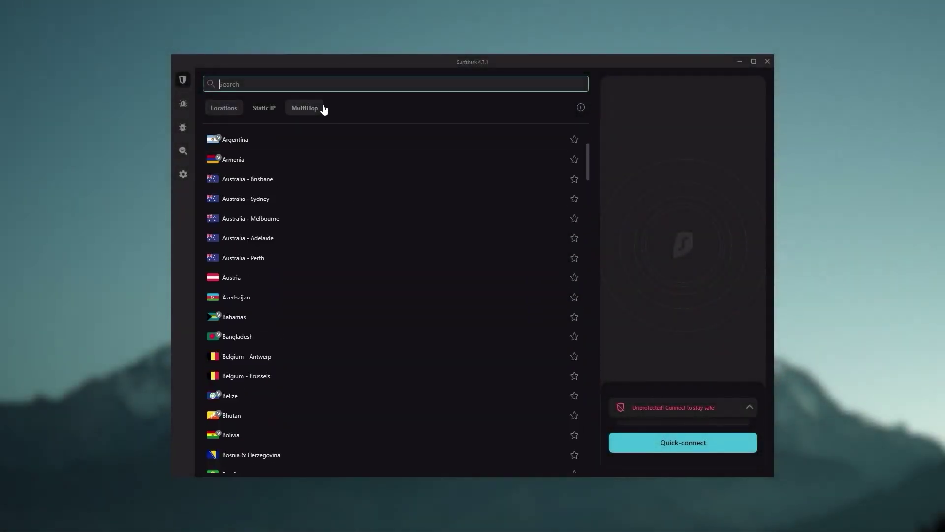
left_click(198, 105)
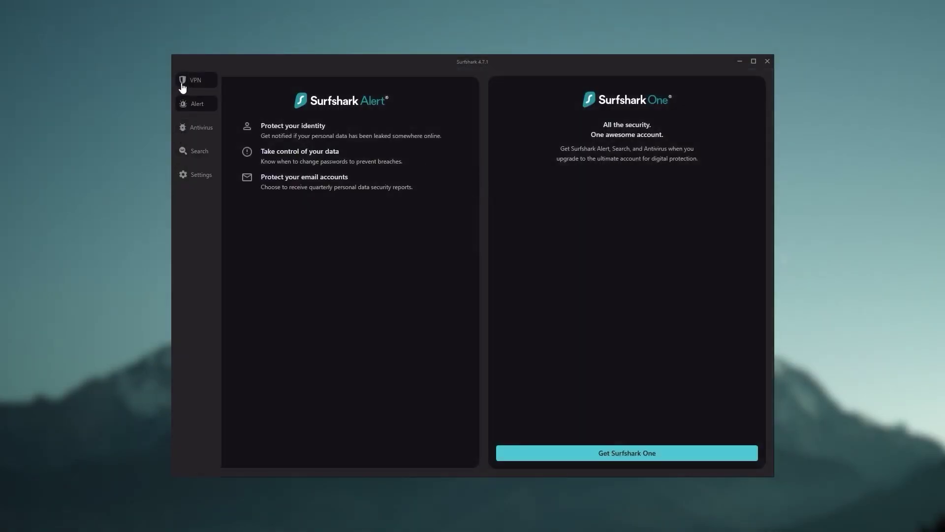
left_click(182, 81)
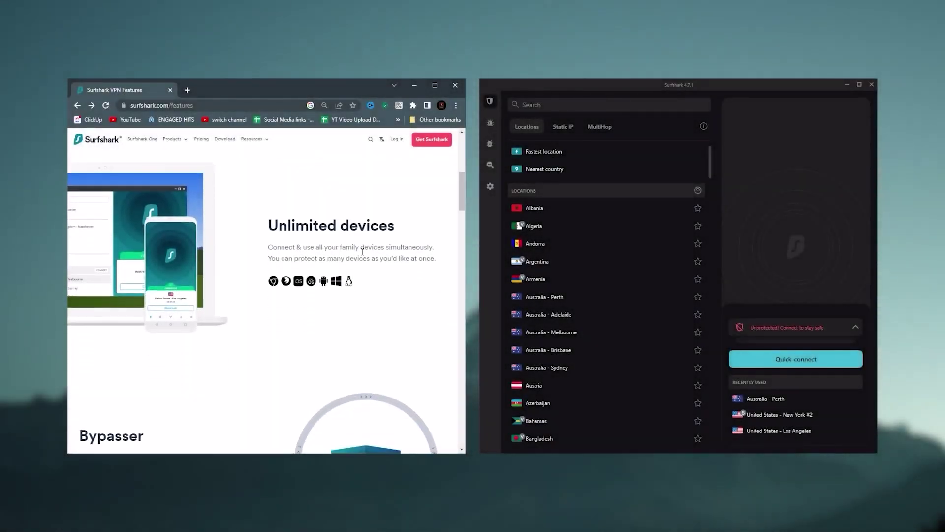
left_click(273, 283)
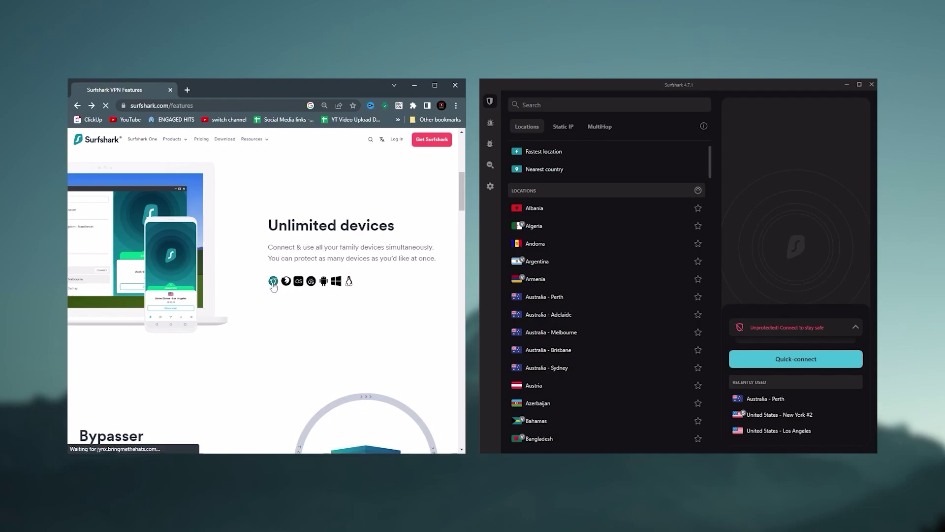